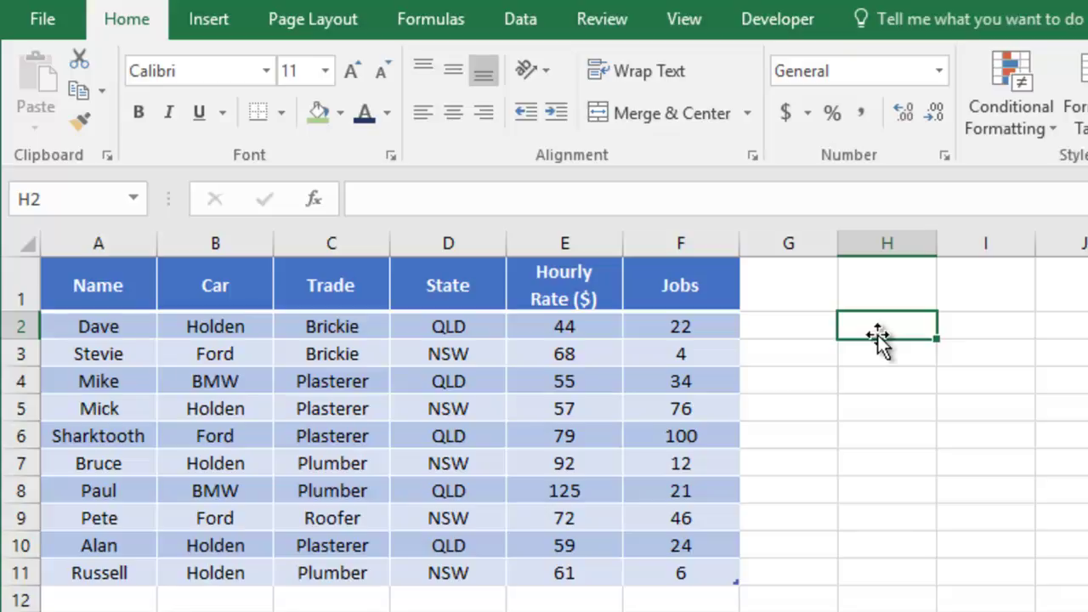
Step: Label H1 'Plasterer' and 'Holden' on two lines, then begin =and( in H2
{"action": "left_click", "coordinate": [884, 286]}
{"action": "type", "text": "Pl"}
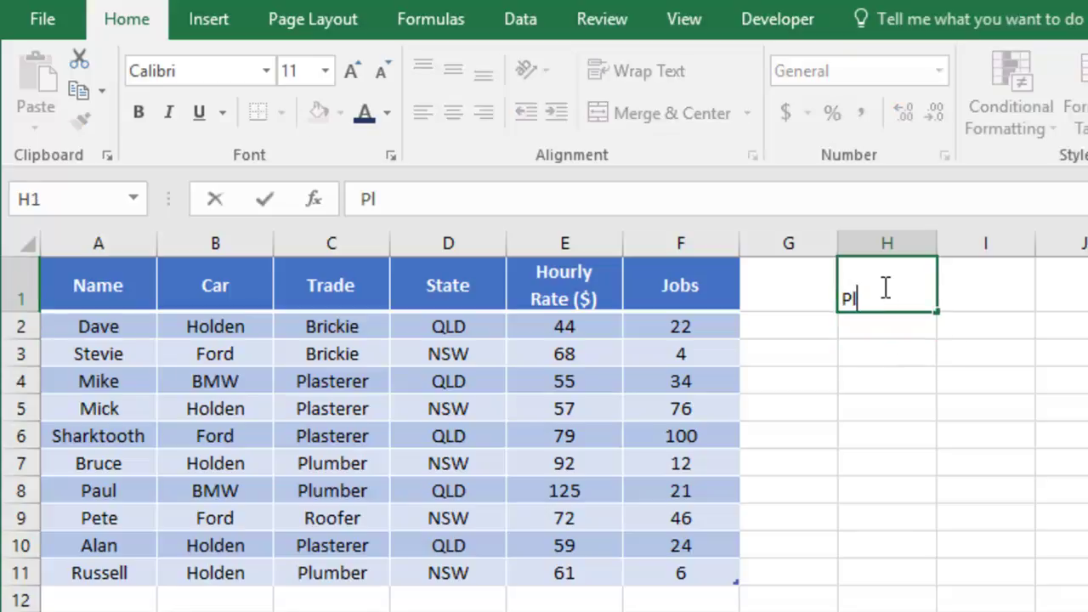
{"action": "type", "text": "asterer"}
{"action": "key", "text": "alt+Return"}
{"action": "type", "text": "Holden"}
{"action": "key", "text": "Return"}
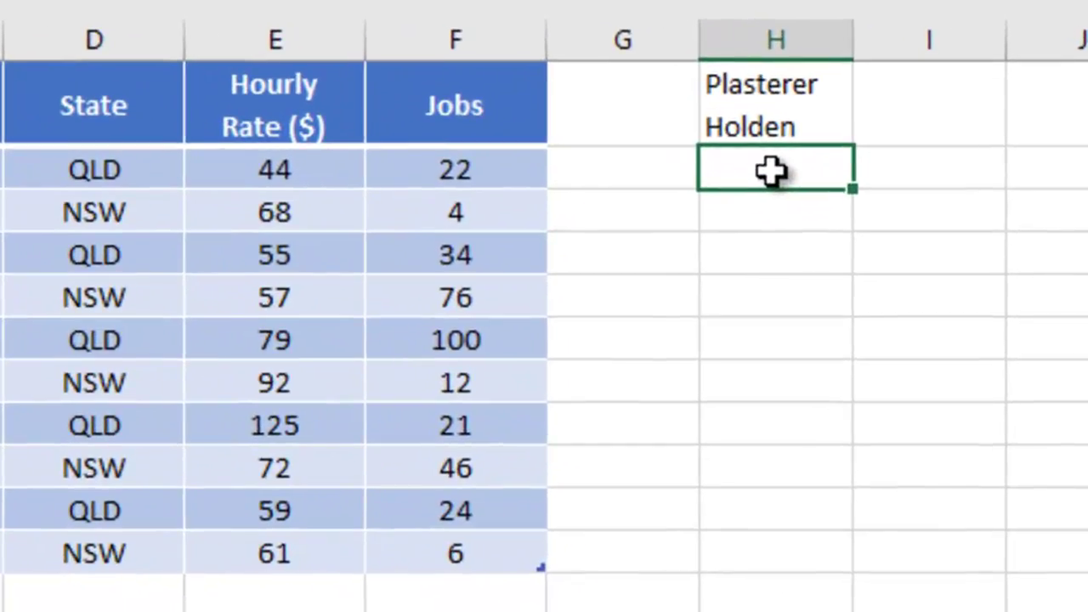
{"action": "type", "text": "=and"}
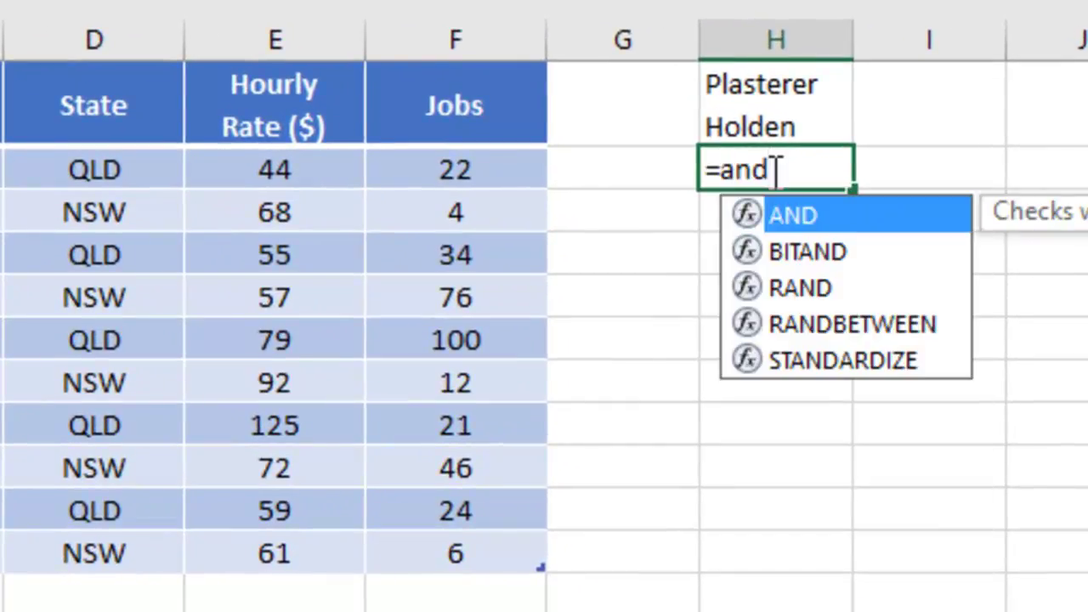
{"action": "type", "text": "("}
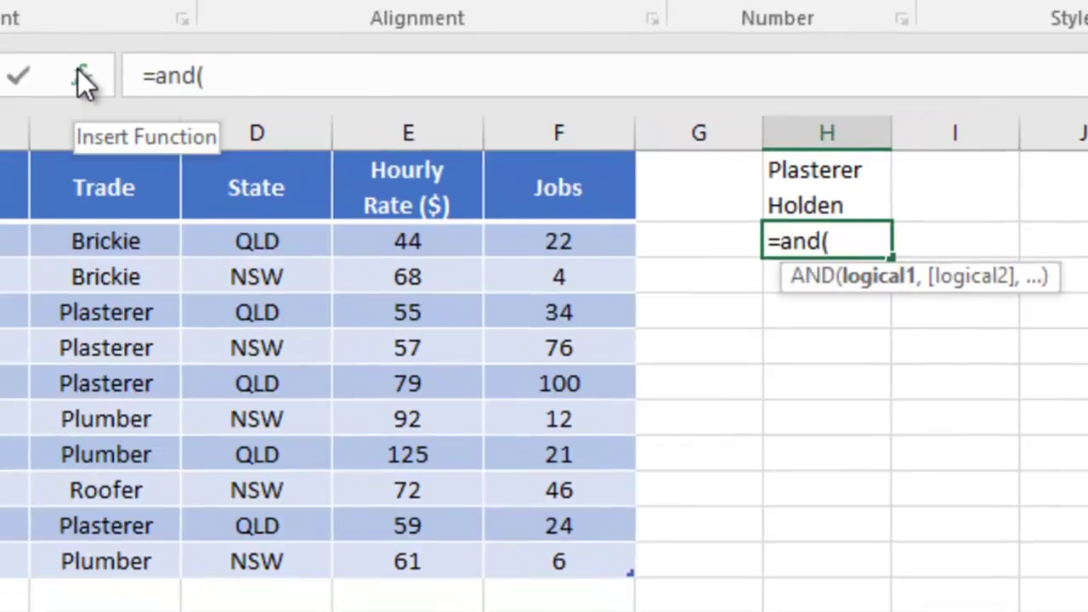
Step: Complete =AND(C2="Plasterer",B2="Holden") via Function Arguments, returning FALSE in H2
{"action": "left_click", "coordinate": [78, 68]}
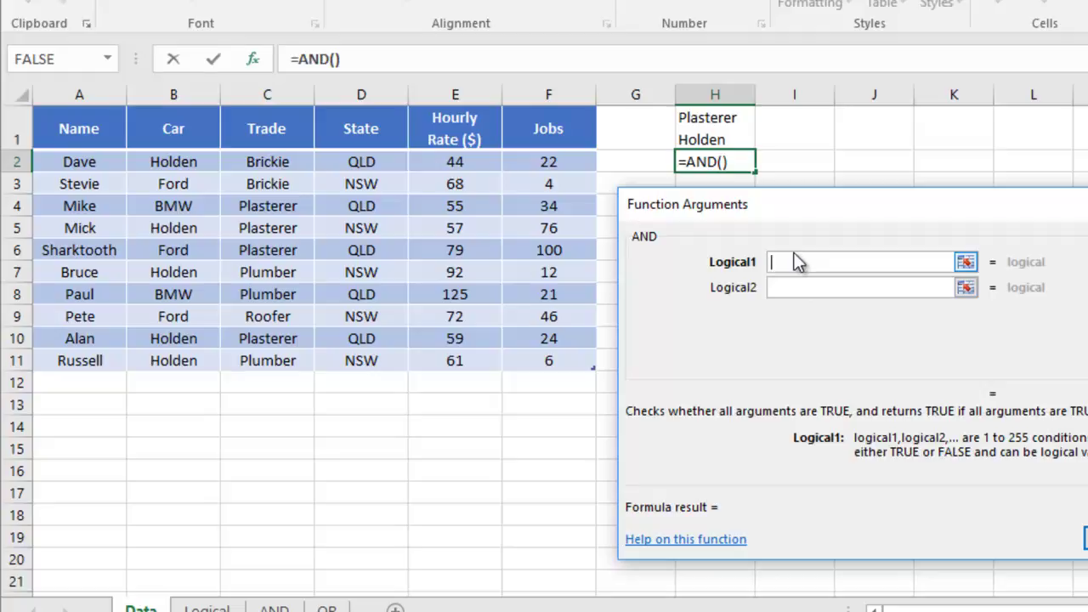
{"action": "left_click", "coordinate": [268, 158]}
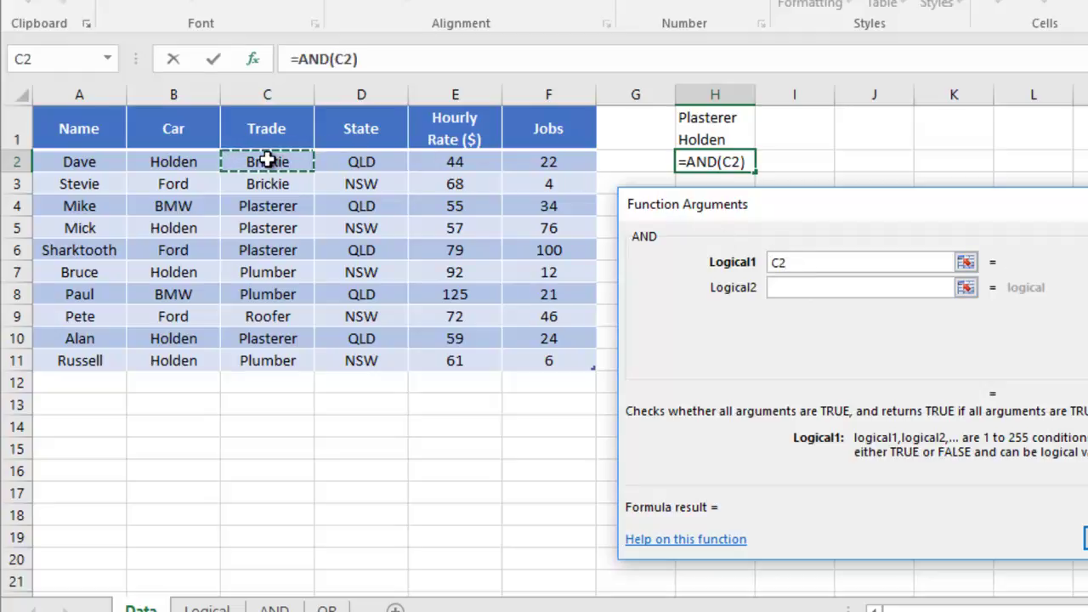
{"action": "type", "text": "=\"P"}
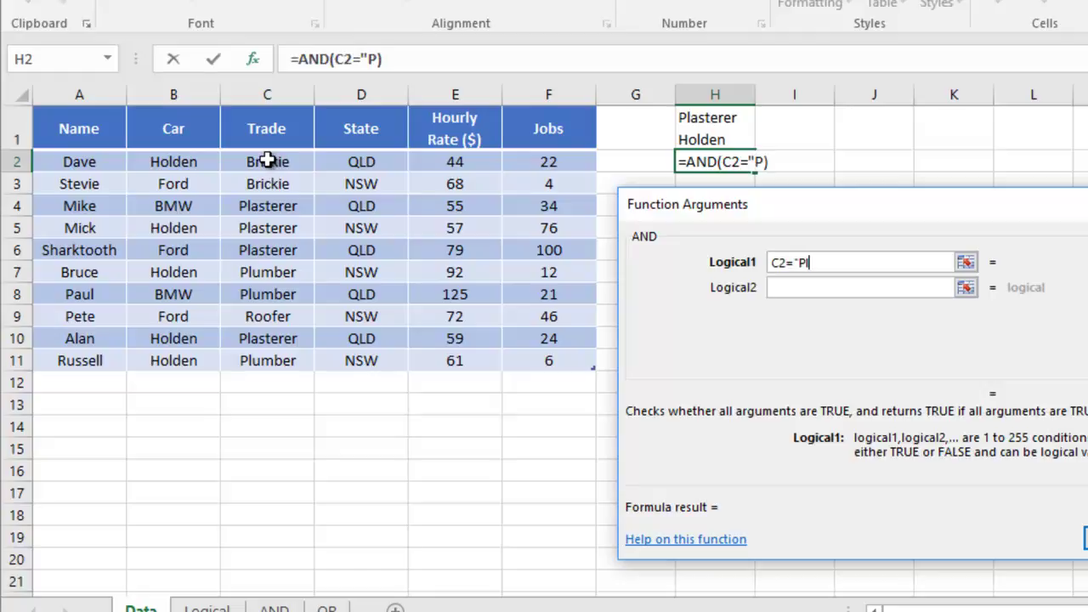
{"action": "type", "text": "lasterer\""}
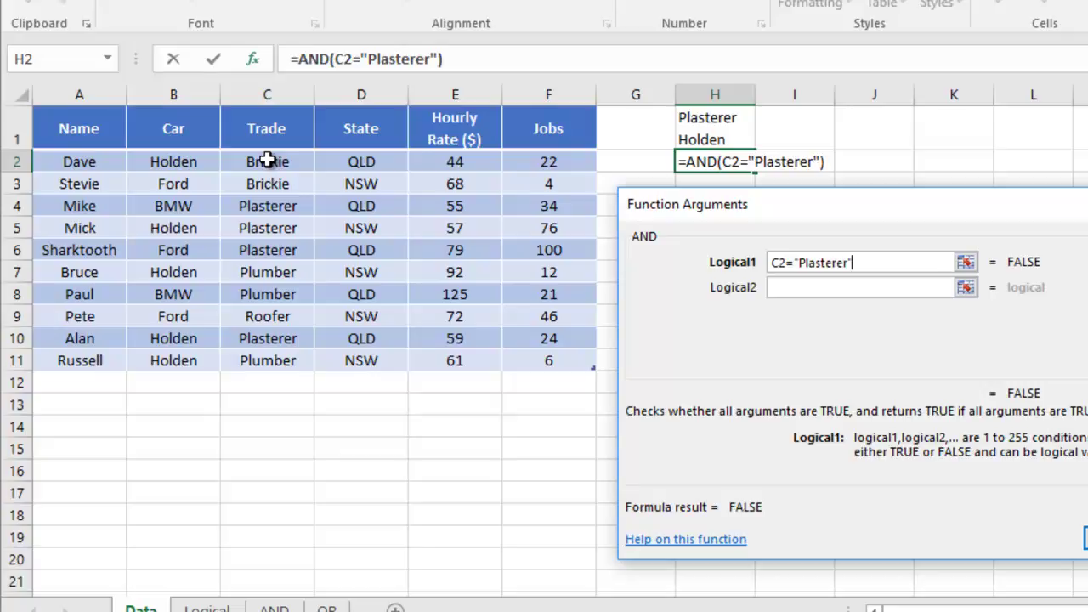
{"action": "key", "text": "Tab"}
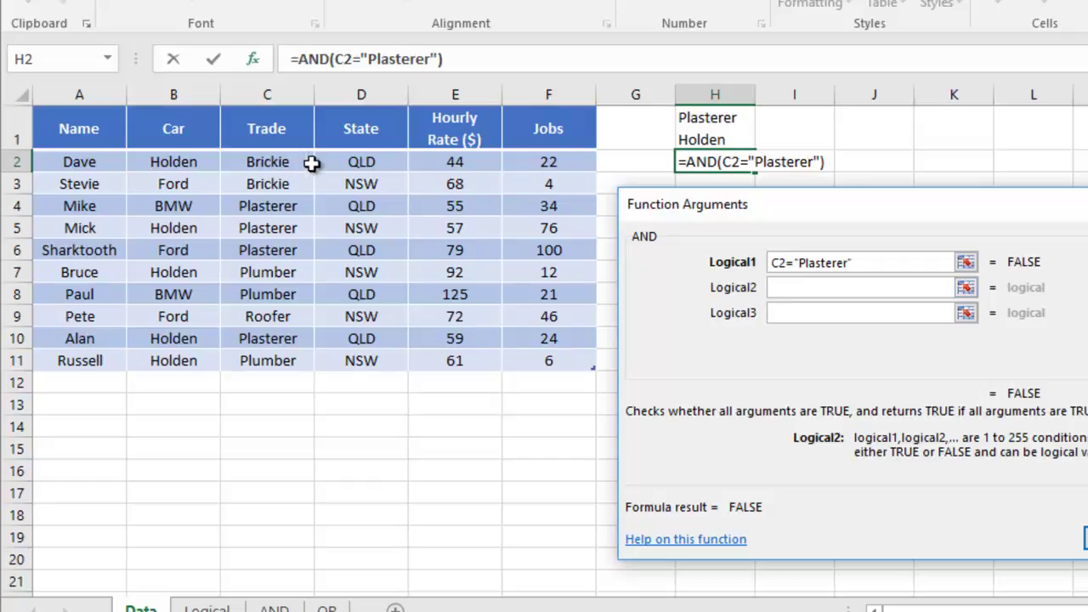
{"action": "left_click", "coordinate": [183, 162]}
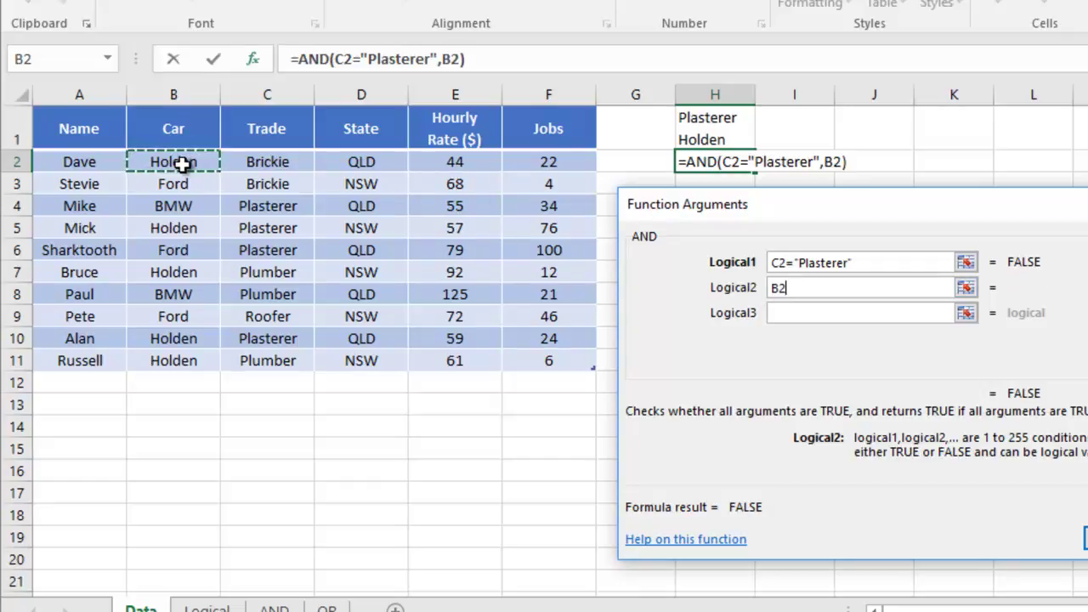
{"action": "type", "text": "="}
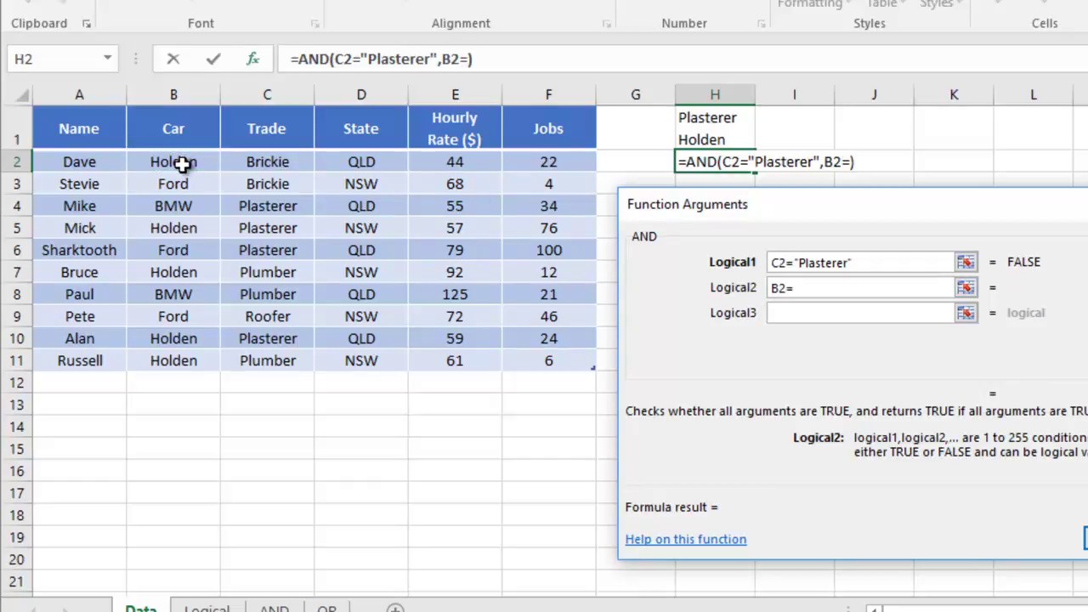
{"action": "type", "text": "\"Hol"}
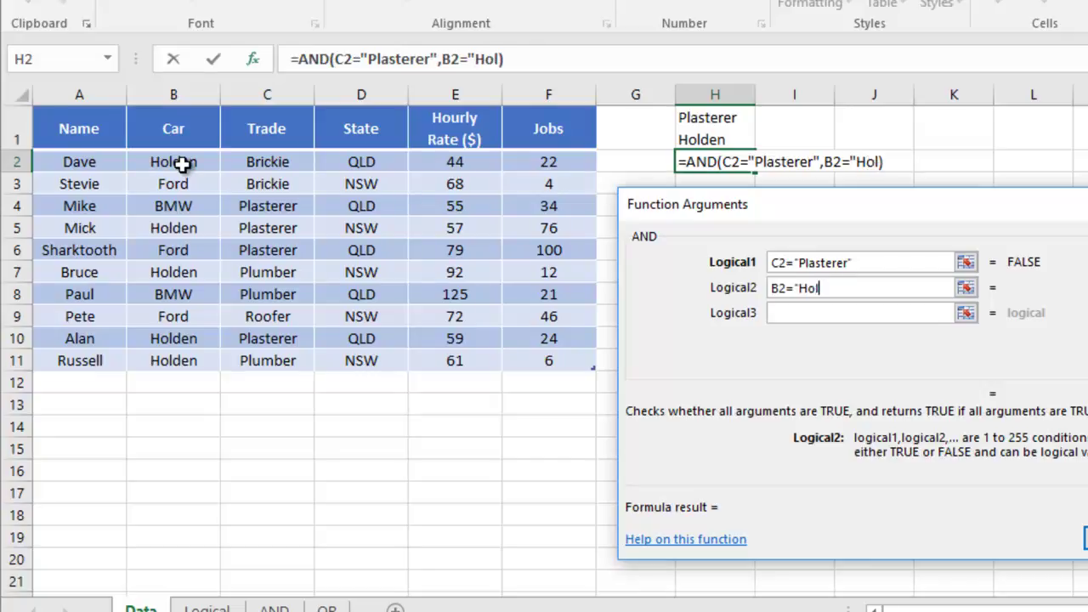
{"action": "type", "text": "den\""}
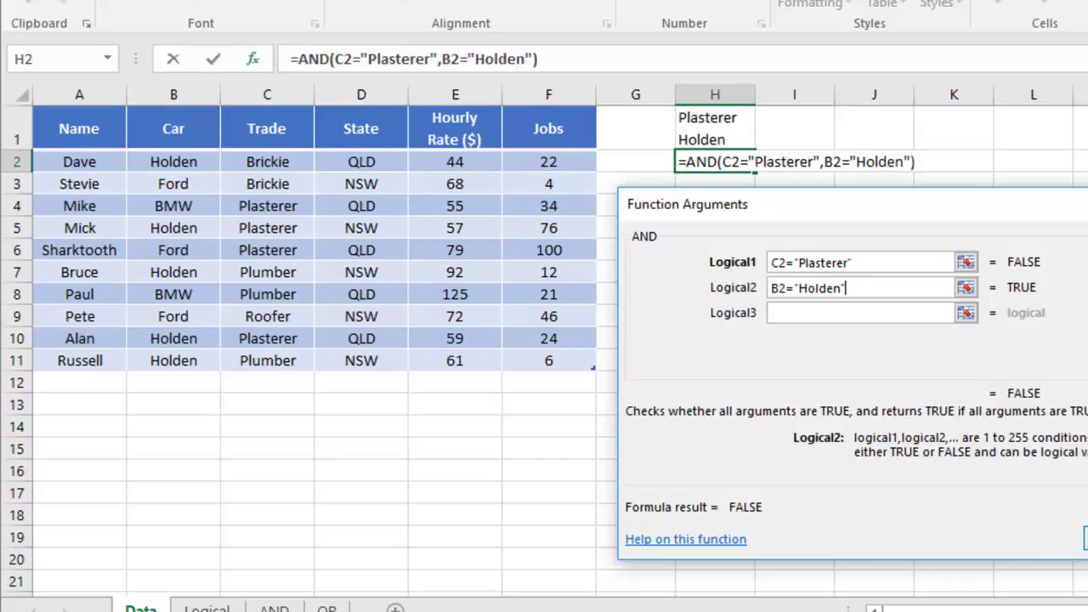
{"action": "key", "text": "Return"}
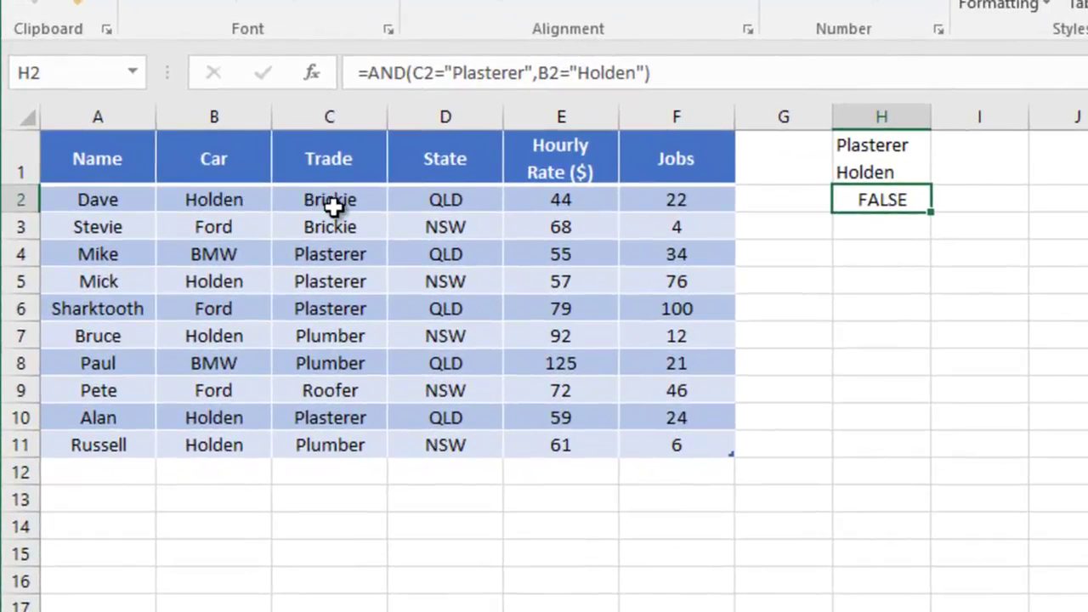
Step: Fill the AND formula down to H11 and highlight the matching rows 5 and 10
{"action": "left_click_drag", "start_coordinate": [929, 225], "coordinate": [932, 464]}
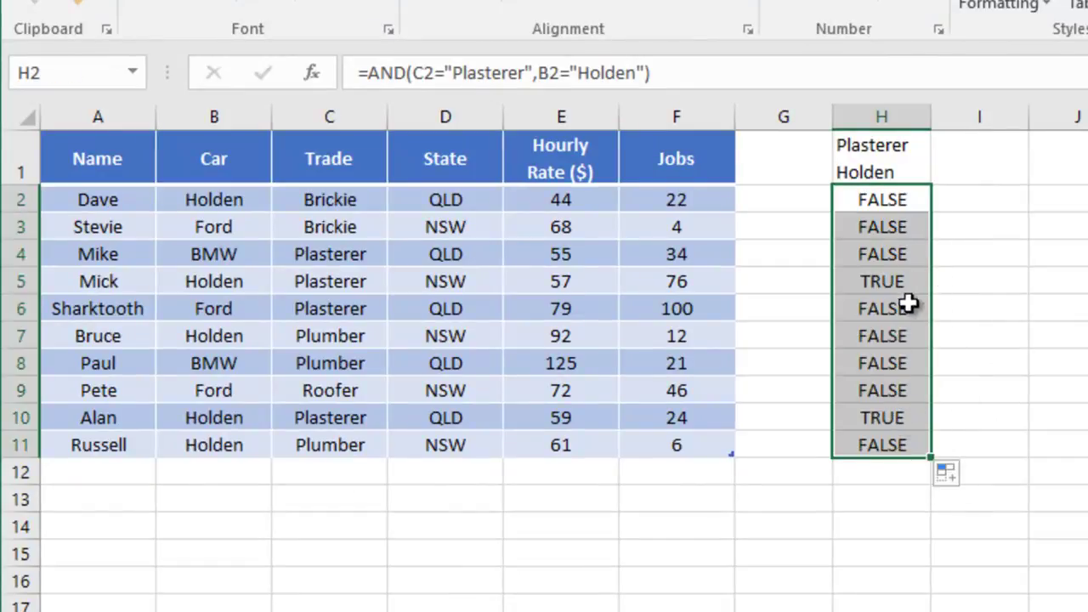
{"action": "left_click_drag", "start_coordinate": [222, 282], "coordinate": [317, 283]}
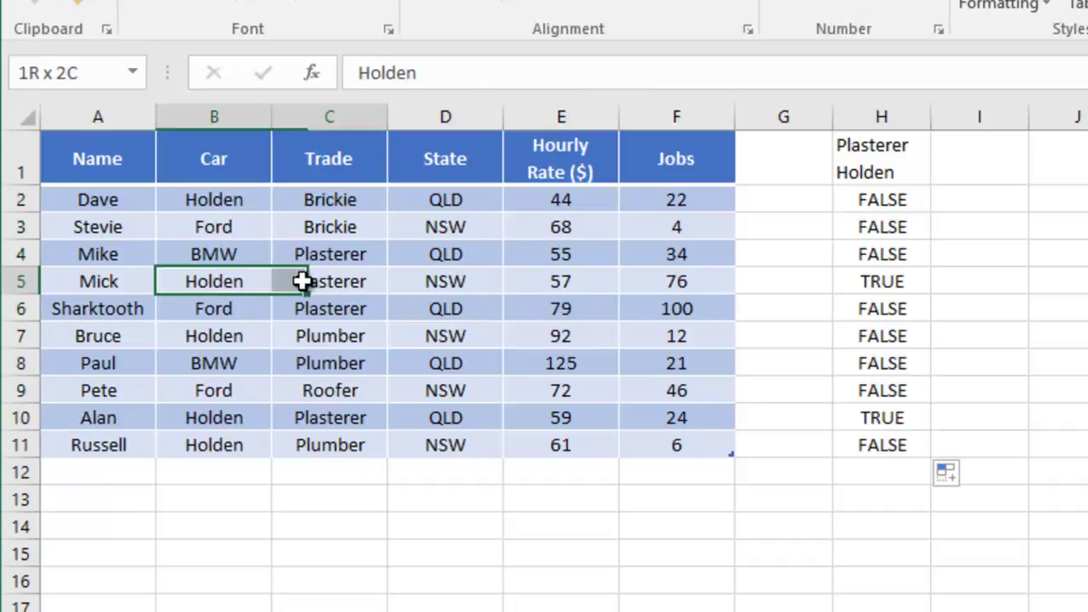
{"action": "left_click_drag", "start_coordinate": [207, 418], "coordinate": [304, 416]}
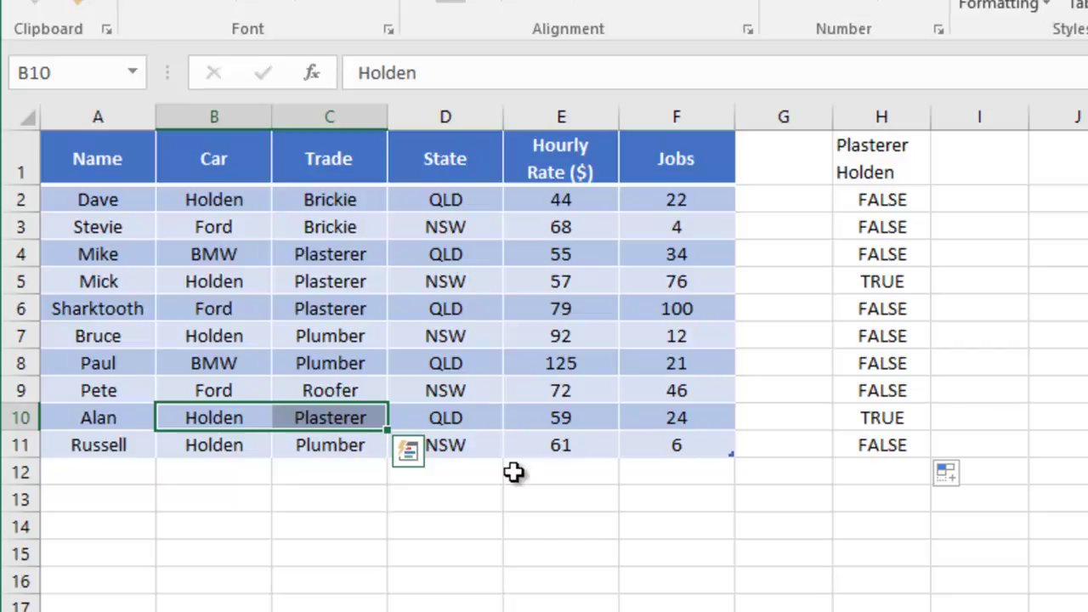
Step: Label I1 'QLD' and '<60' on two lines
{"action": "left_click", "coordinate": [980, 161]}
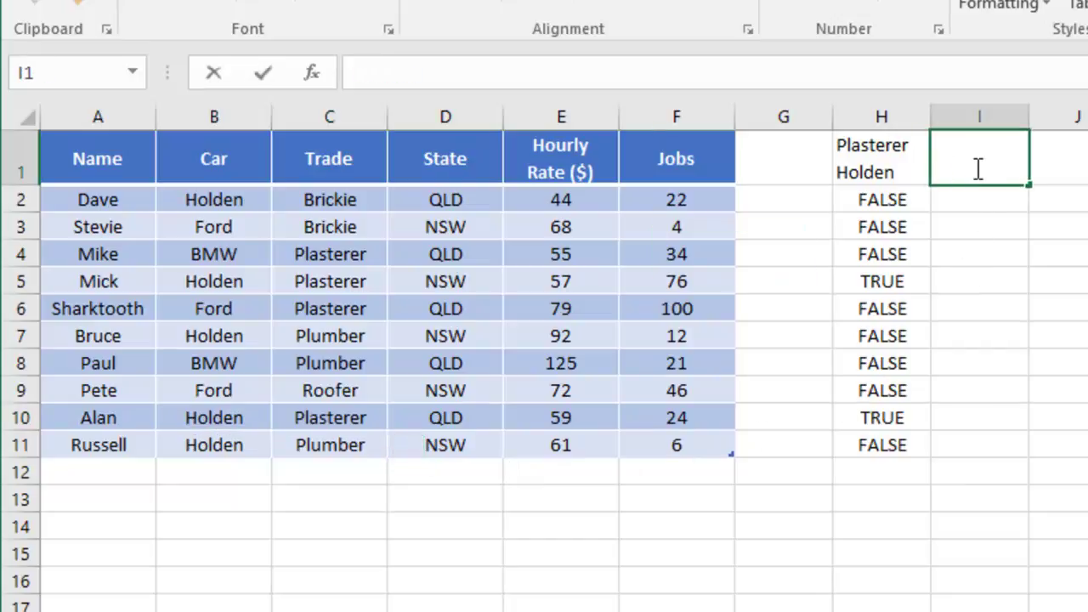
{"action": "type", "text": "QLD"}
{"action": "key", "text": "alt+Return"}
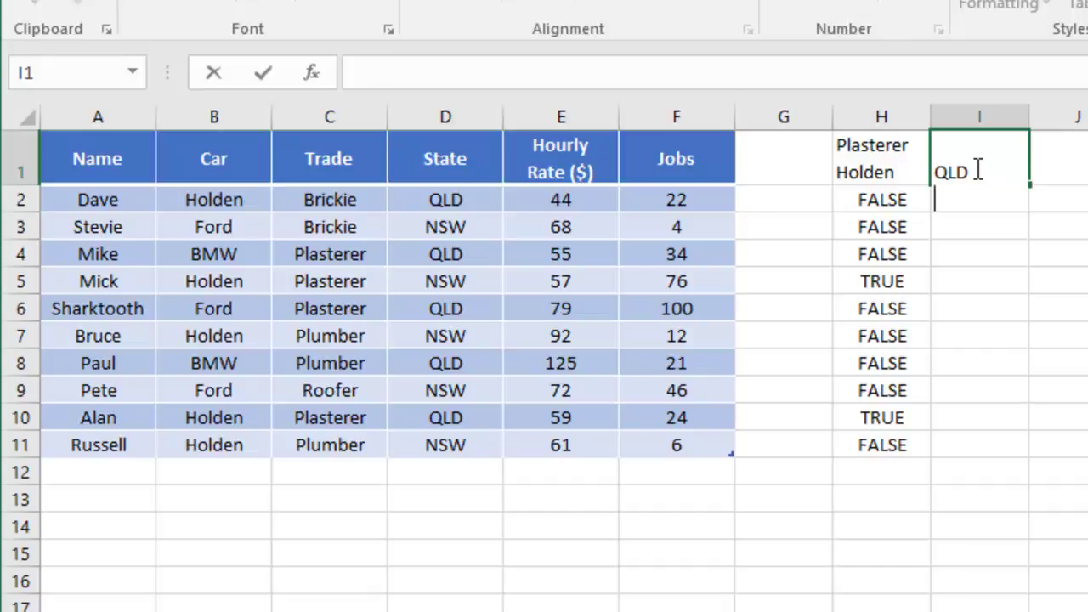
{"action": "type", "text": "<60"}
{"action": "key", "text": "Return"}
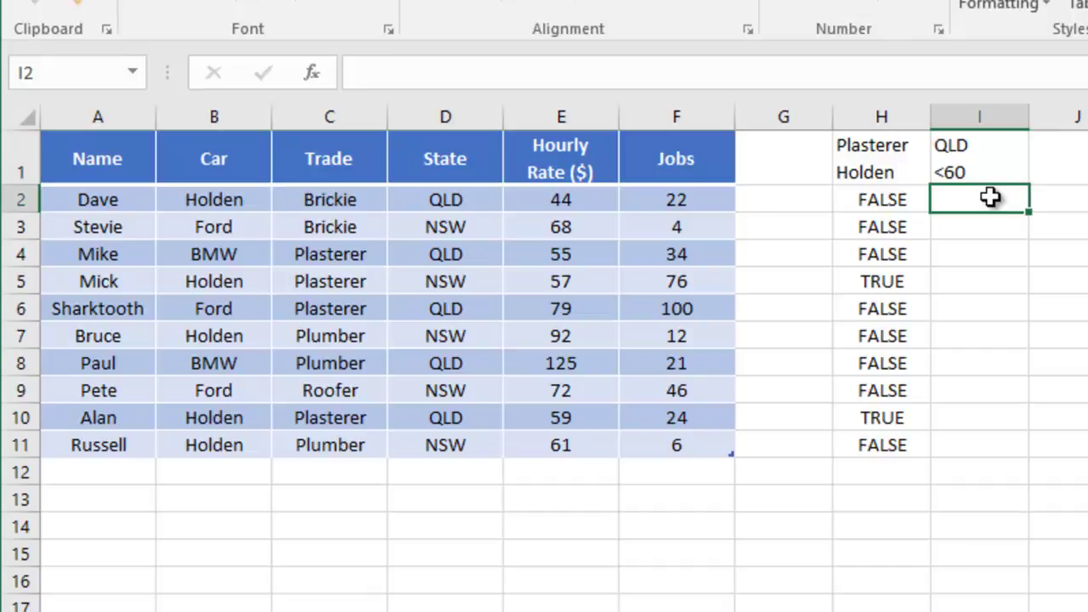
Step: Enter =AND(D2="QLD", E2<60) in I2
{"action": "type", "text": "=an"}
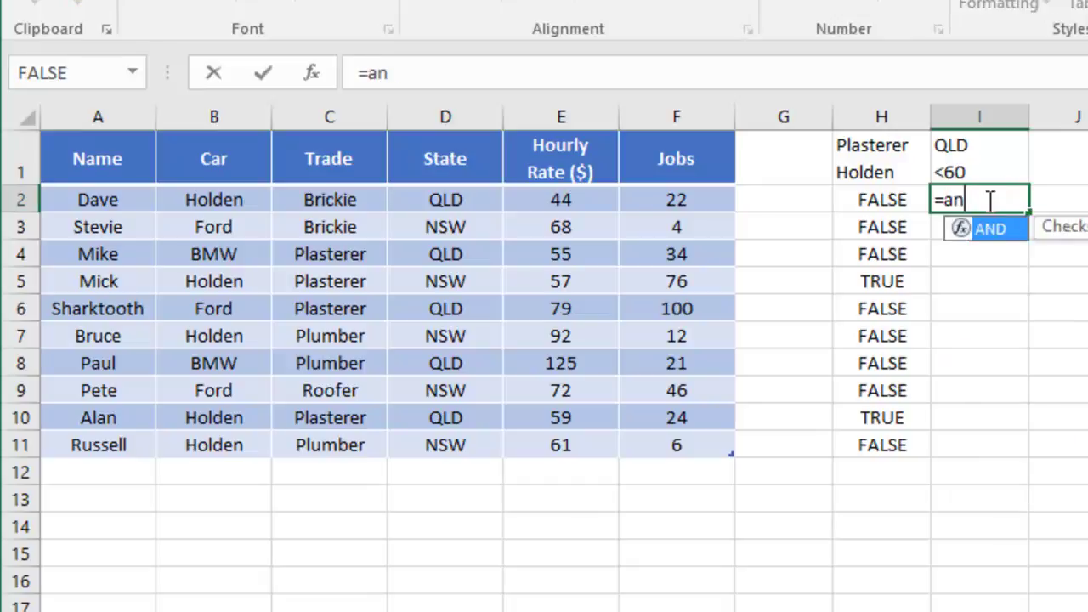
{"action": "type", "text": "d("}
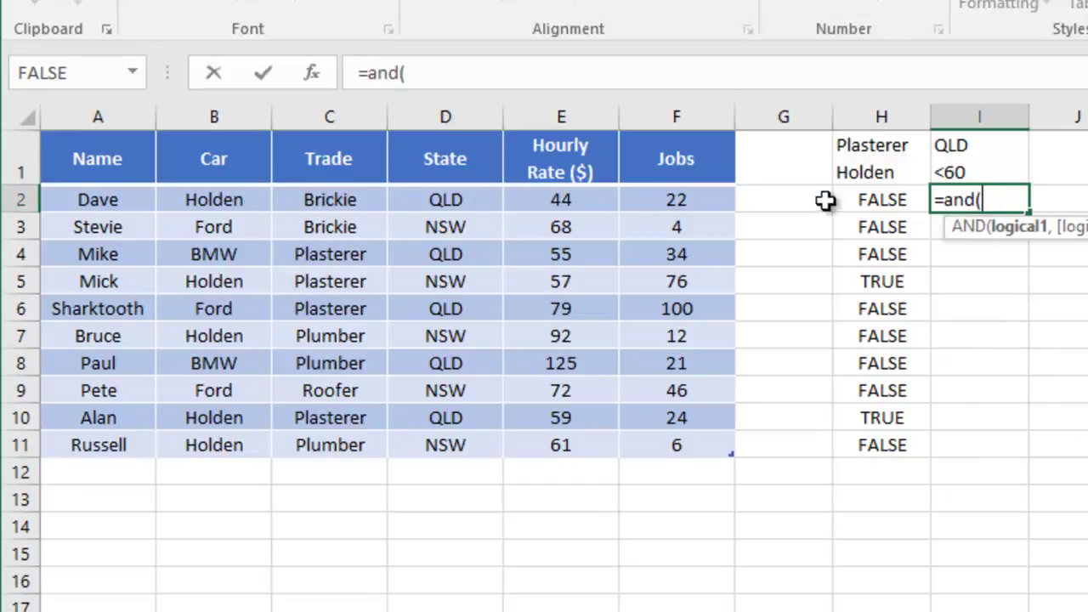
{"action": "left_click", "coordinate": [431, 199]}
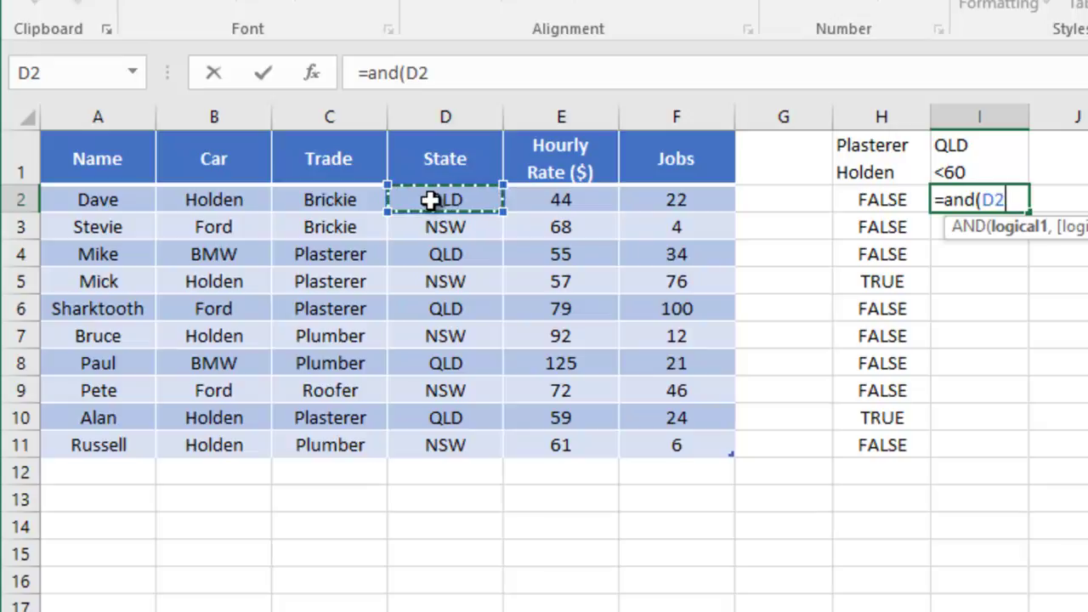
{"action": "type", "text": "=\"Q"}
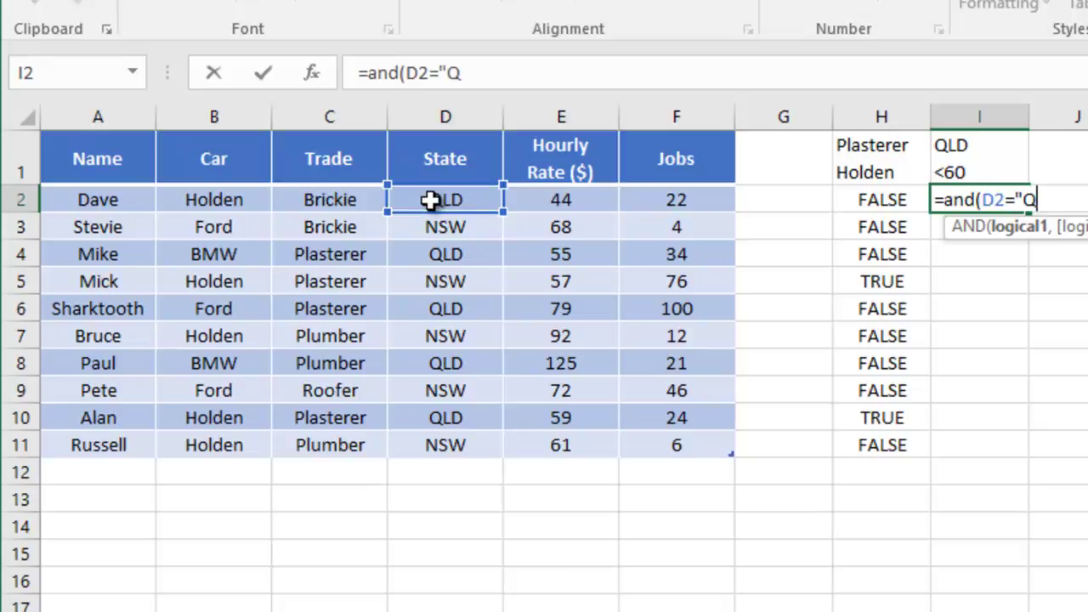
{"action": "type", "text": "LD\","}
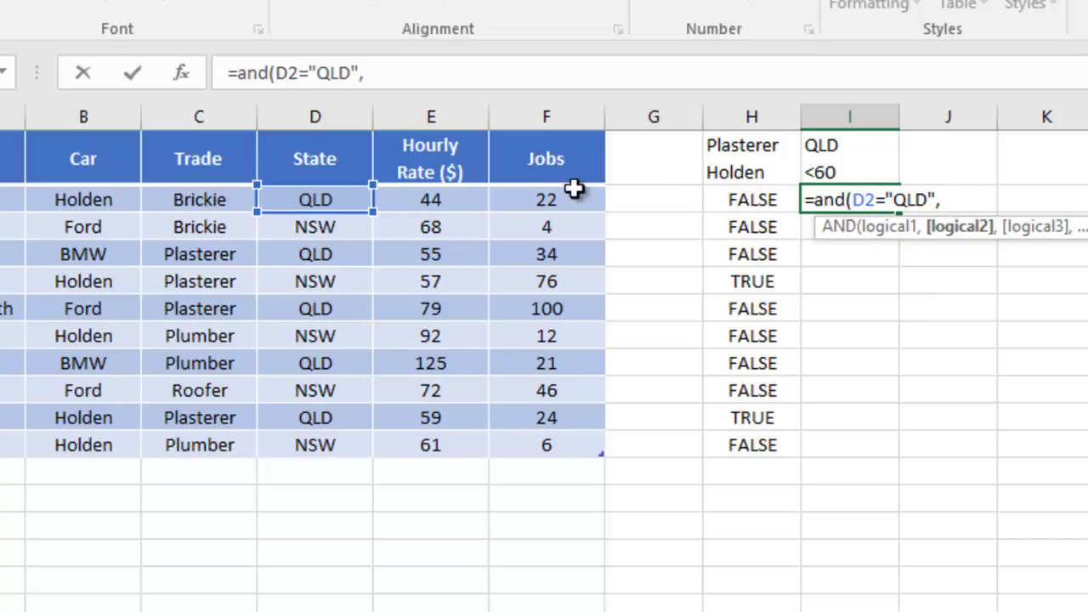
{"action": "left_click", "coordinate": [435, 200]}
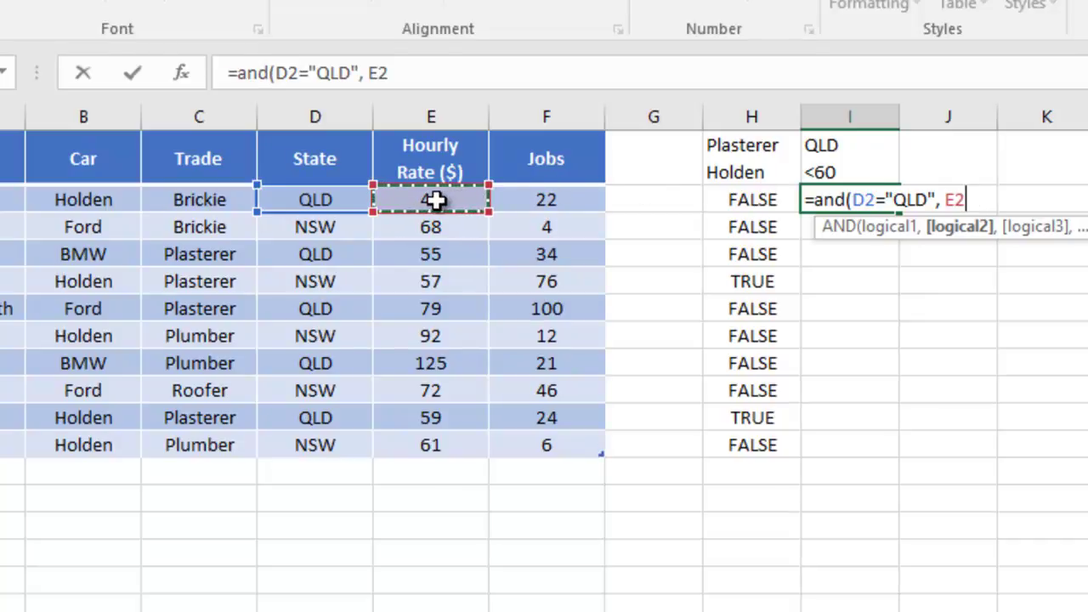
{"action": "type", "text": "<60"}
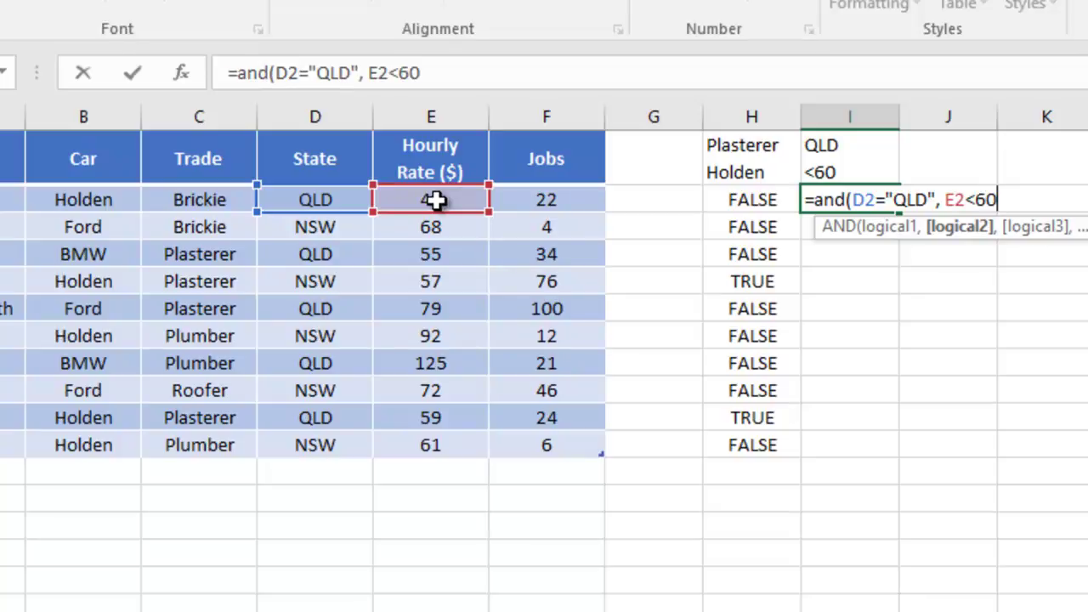
{"action": "type", "text": ")"}
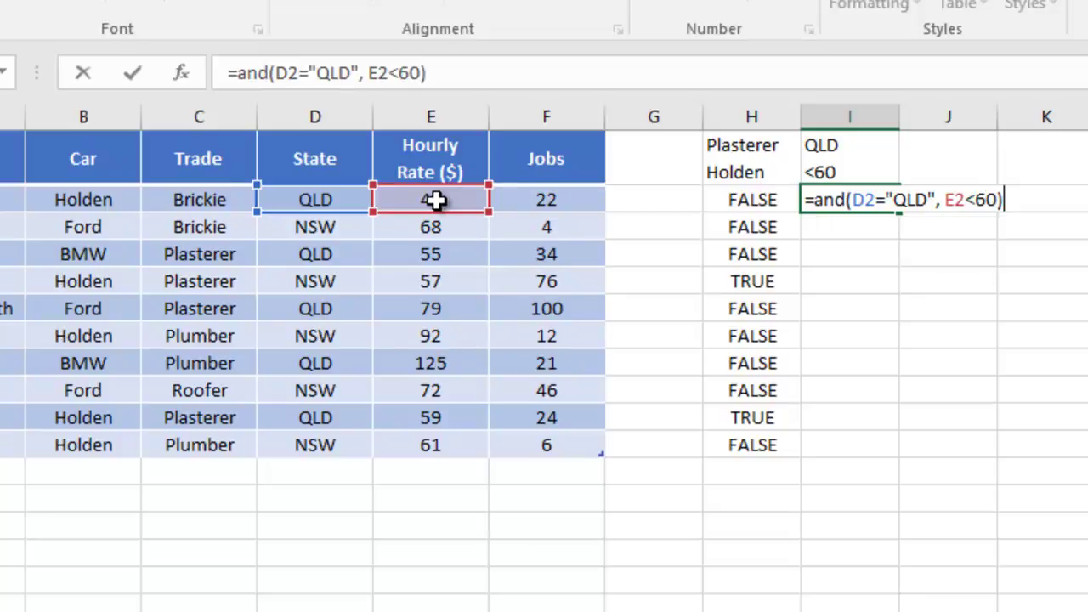
{"action": "key", "text": "Return"}
Step: Fill the QLD-and-under-60 formula down to I11
{"action": "left_click", "coordinate": [814, 204]}
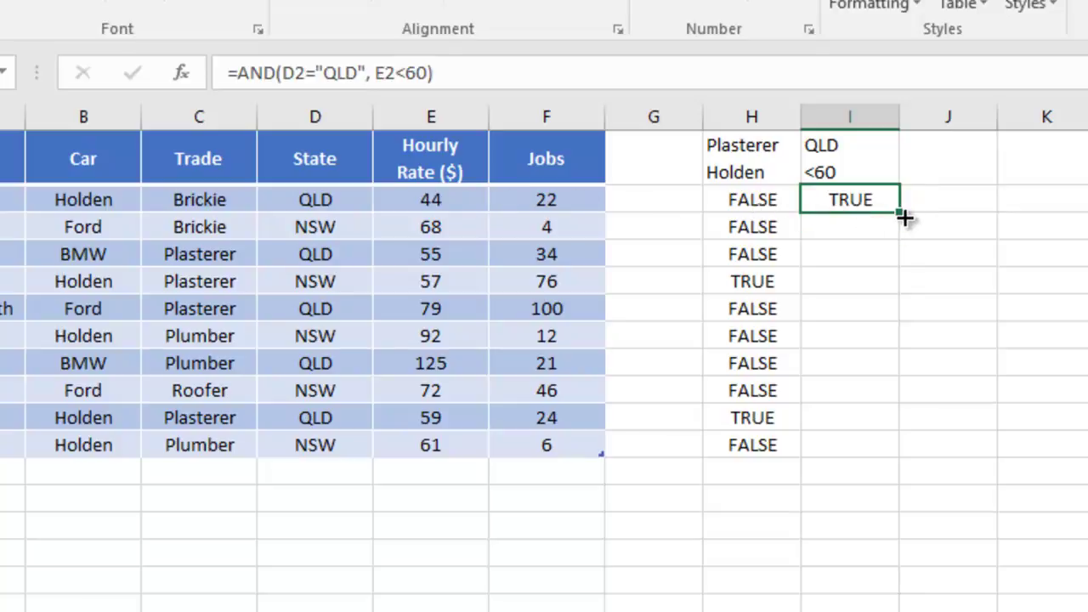
{"action": "left_click_drag", "start_coordinate": [900, 212], "coordinate": [893, 446]}
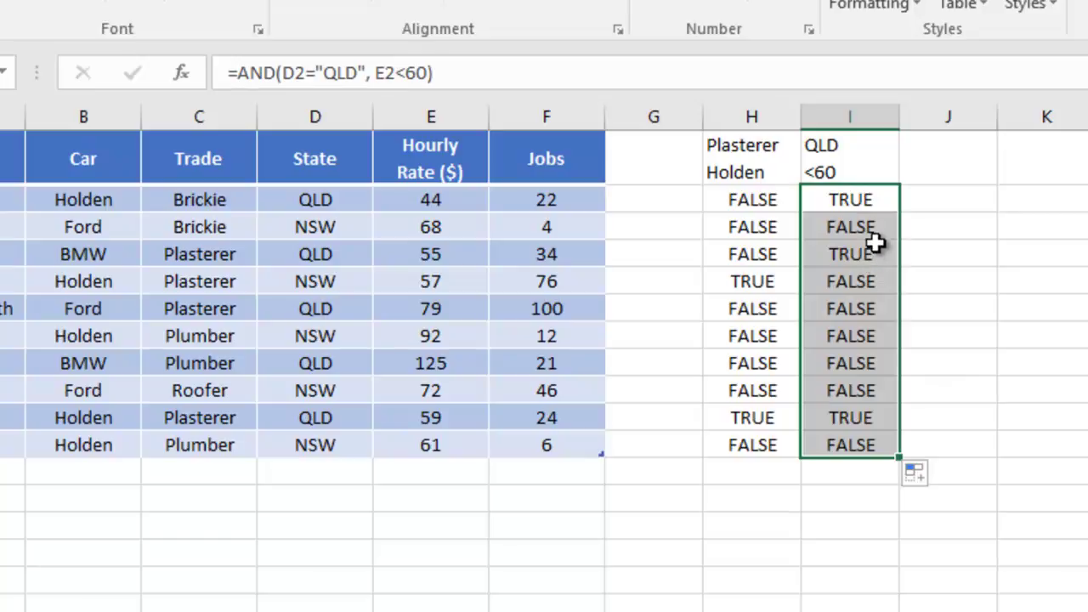
{"action": "left_click", "coordinate": [316, 199]}
{"action": "left_click", "coordinate": [433, 196]}
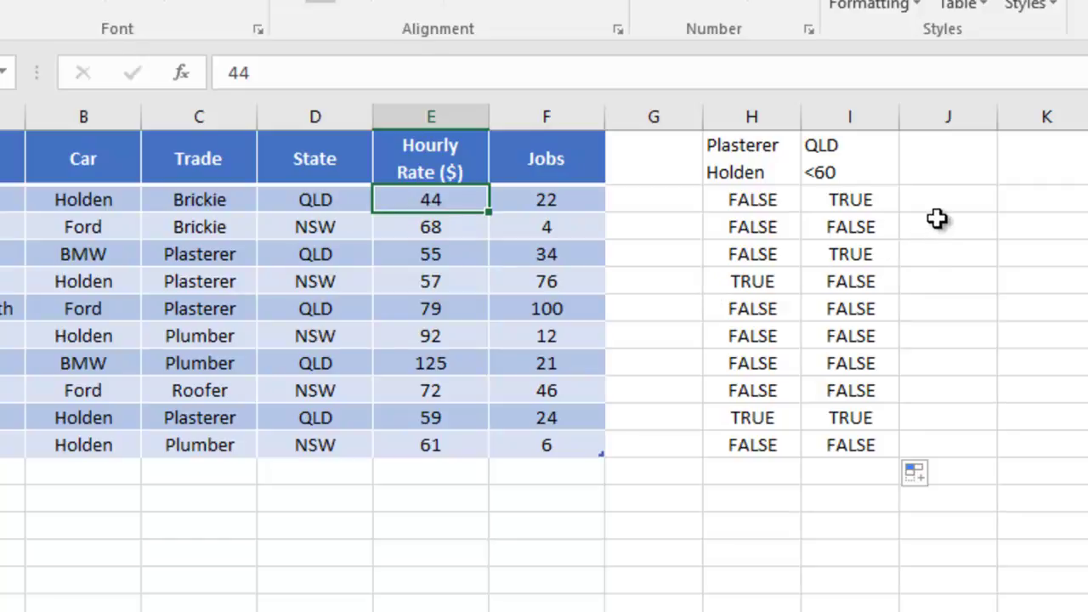
Step: Head column J with 'Brickie or Roofer'
{"action": "left_click", "coordinate": [952, 165]}
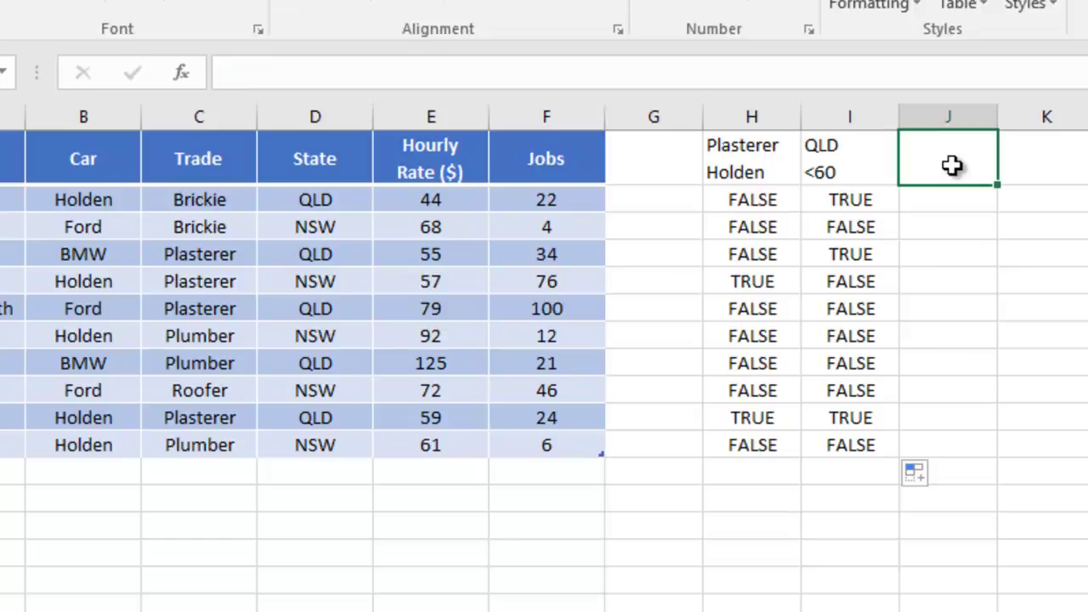
{"action": "type", "text": "Brickie or R"}
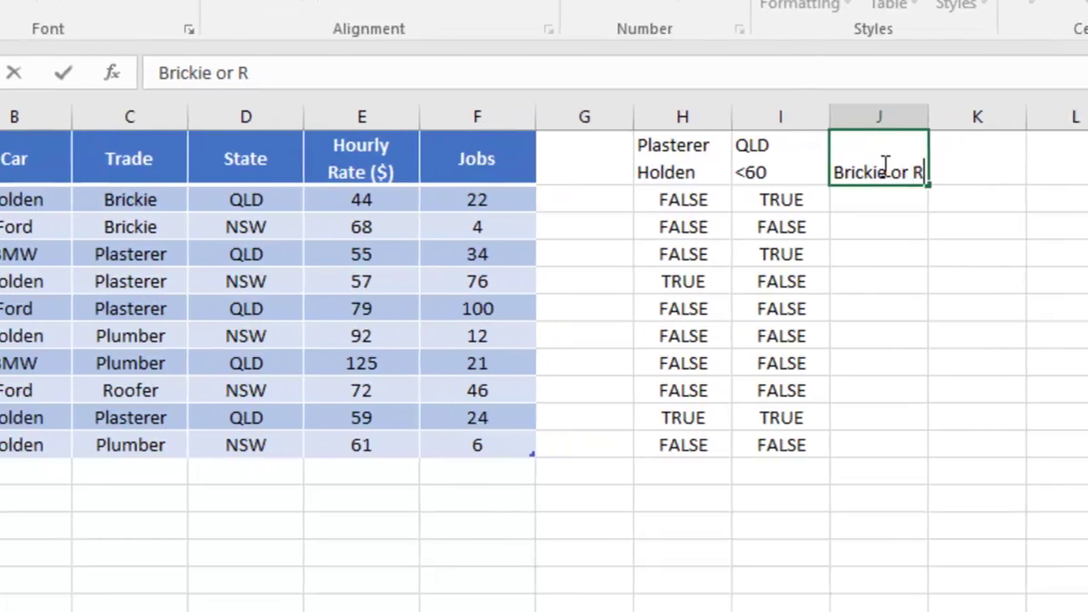
{"action": "type", "text": "oofer"}
{"action": "key", "text": "Return"}
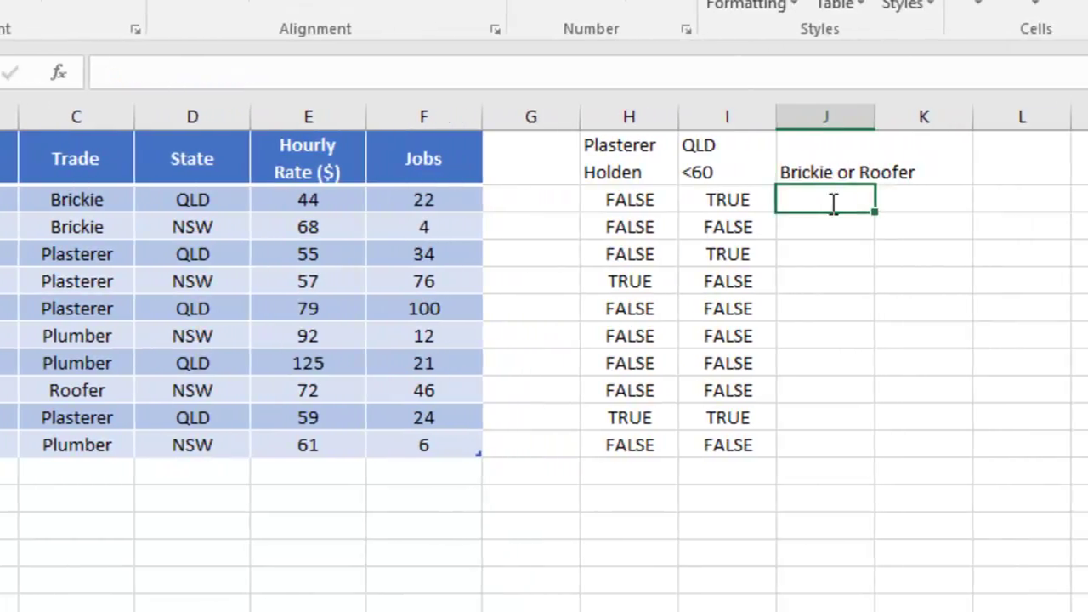
Step: Enter =OR(C2="Brickie", C2="Roofer") in J2 and fill it down to J11
{"action": "type", "text": "=or("}
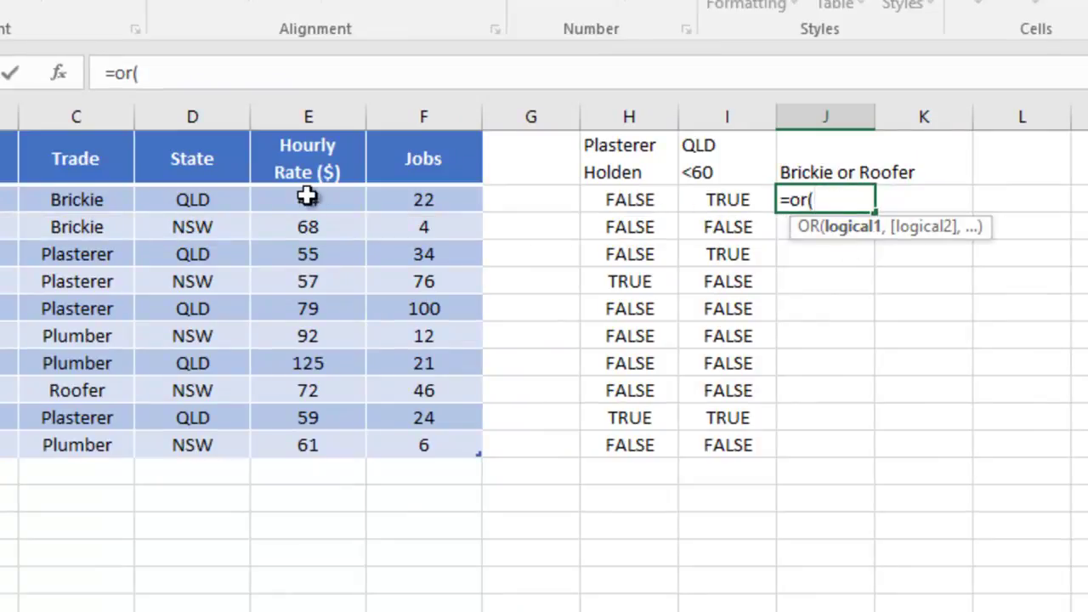
{"action": "left_click", "coordinate": [80, 199]}
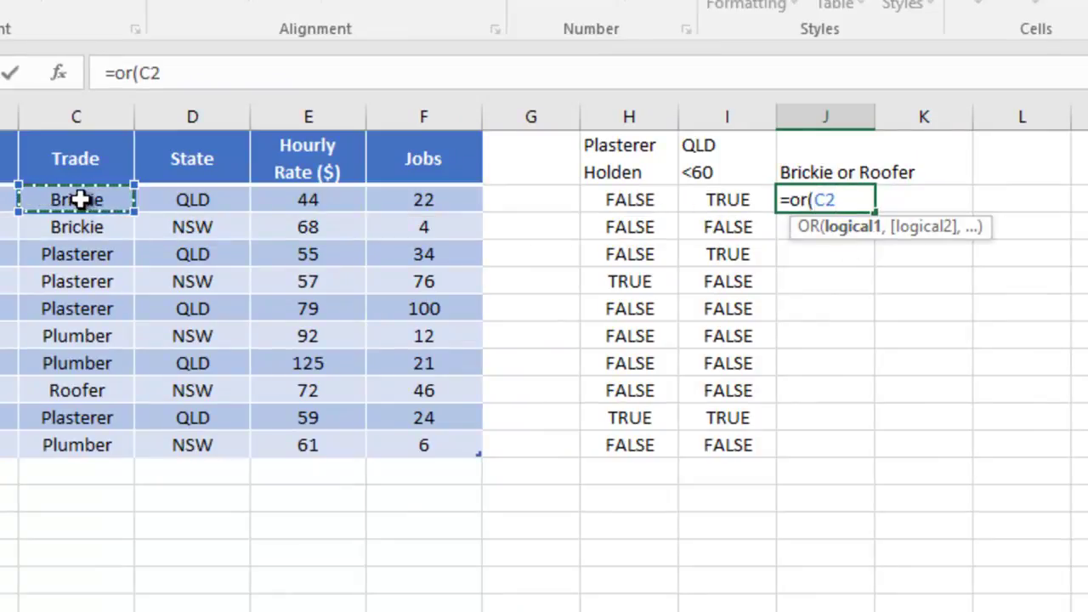
{"action": "type", "text": "=\""}
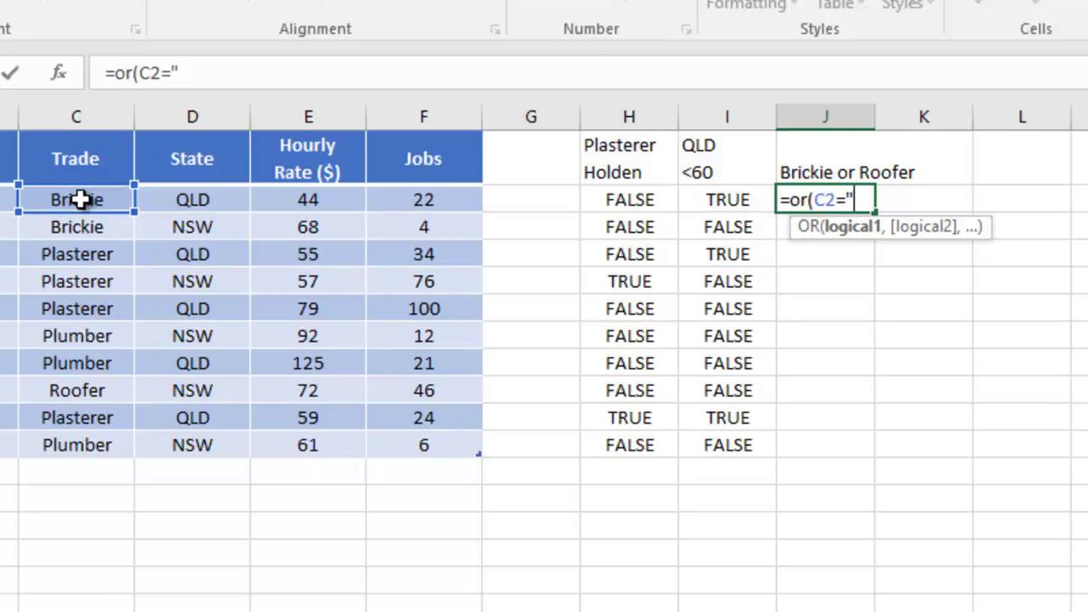
{"action": "type", "text": "Brickie"}
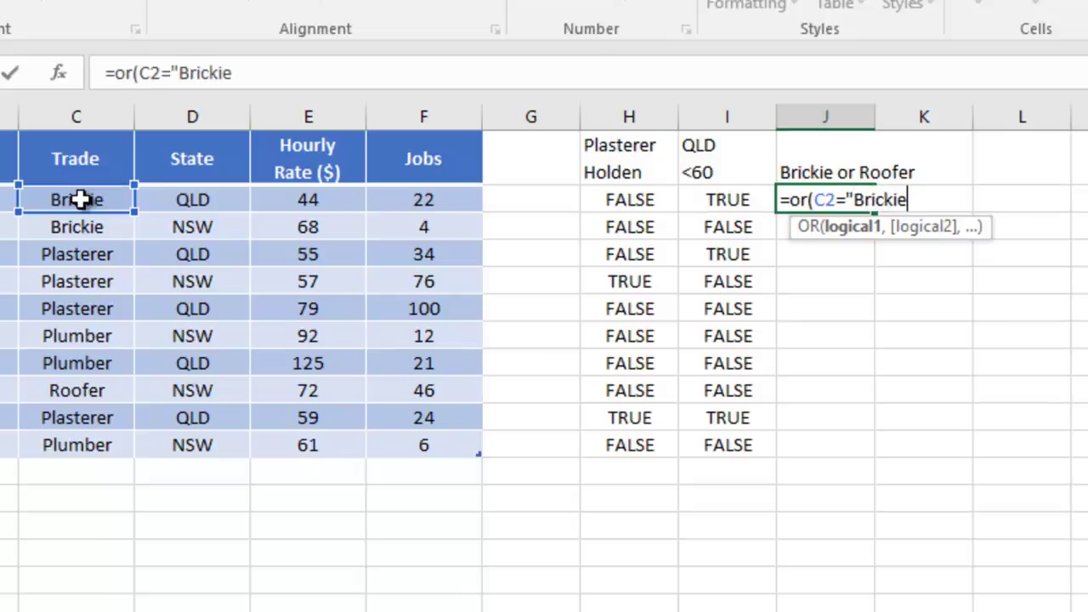
{"action": "type", "text": "\","}
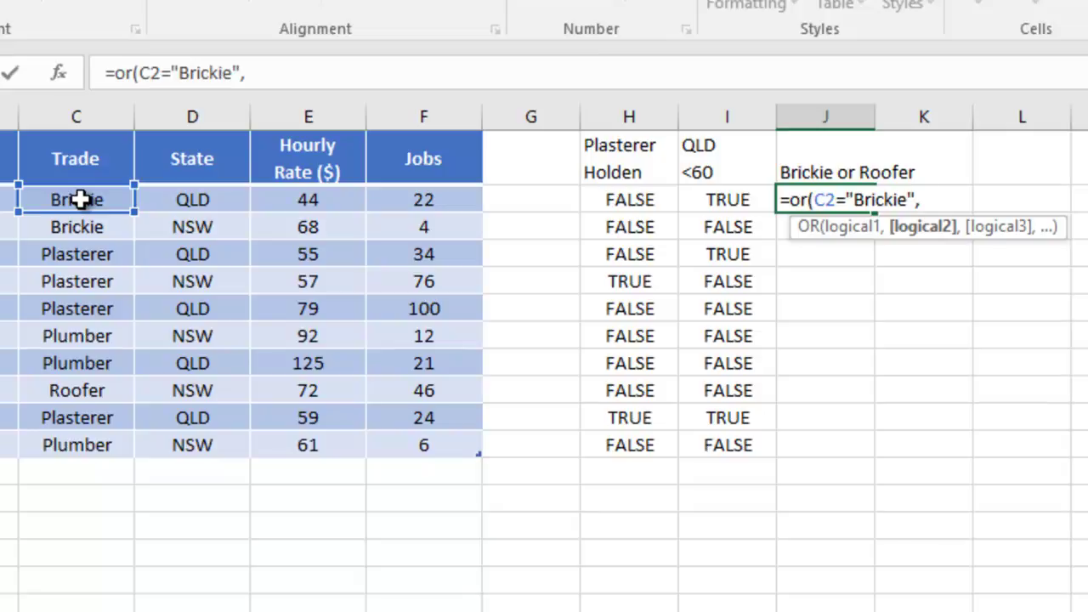
{"action": "left_click", "coordinate": [80, 199]}
{"action": "type", "text": "="}
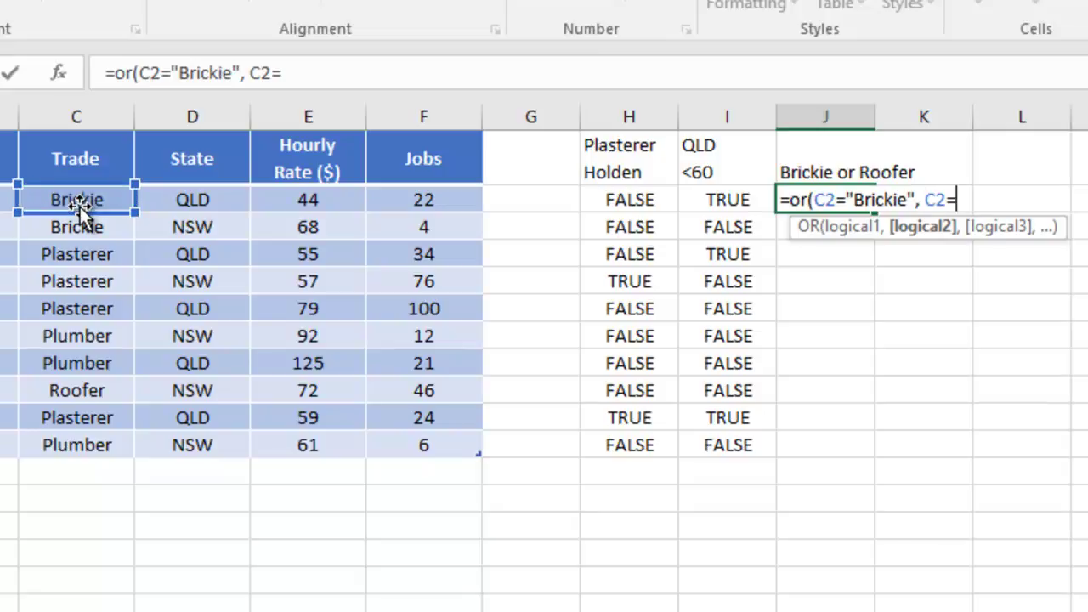
{"action": "type", "text": "\""}
{"action": "type", "text": "Roofer\")"}
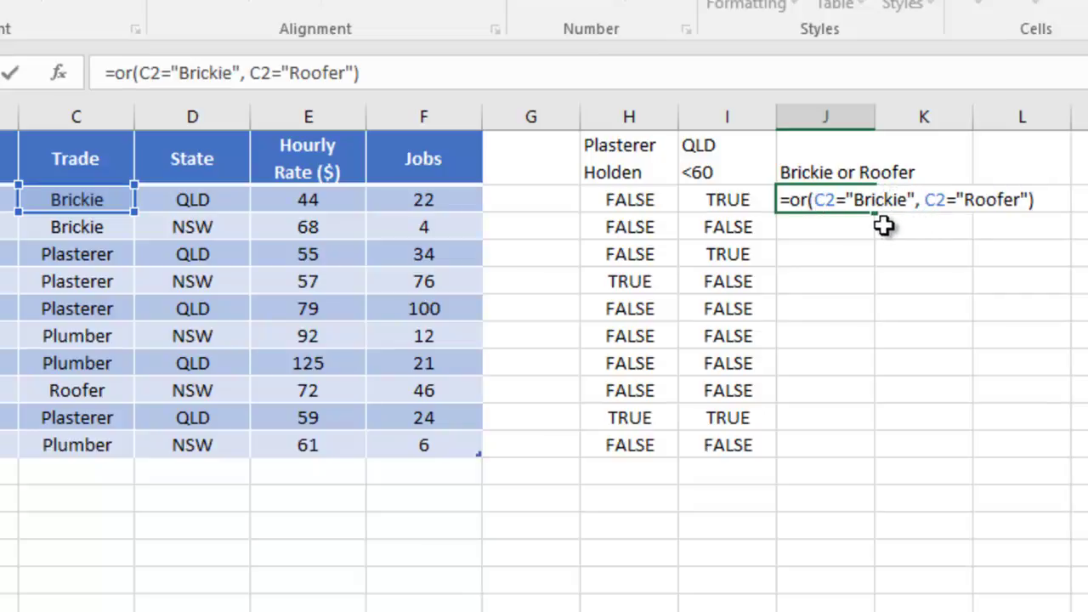
{"action": "key", "text": "Return"}
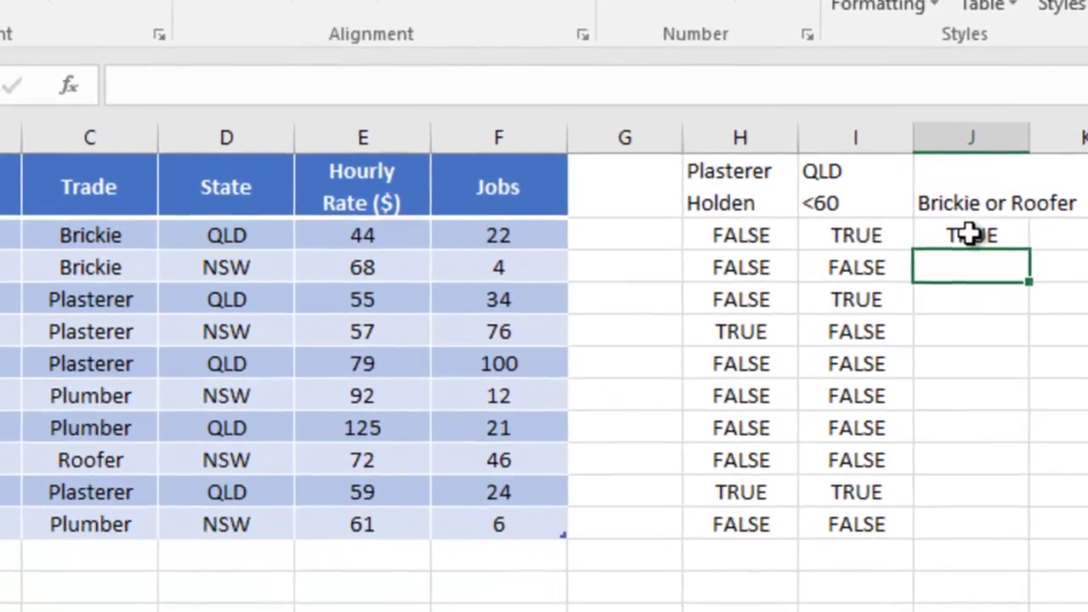
{"action": "left_click", "coordinate": [971, 234]}
{"action": "left_click_drag", "start_coordinate": [1029, 249], "coordinate": [1020, 539]}
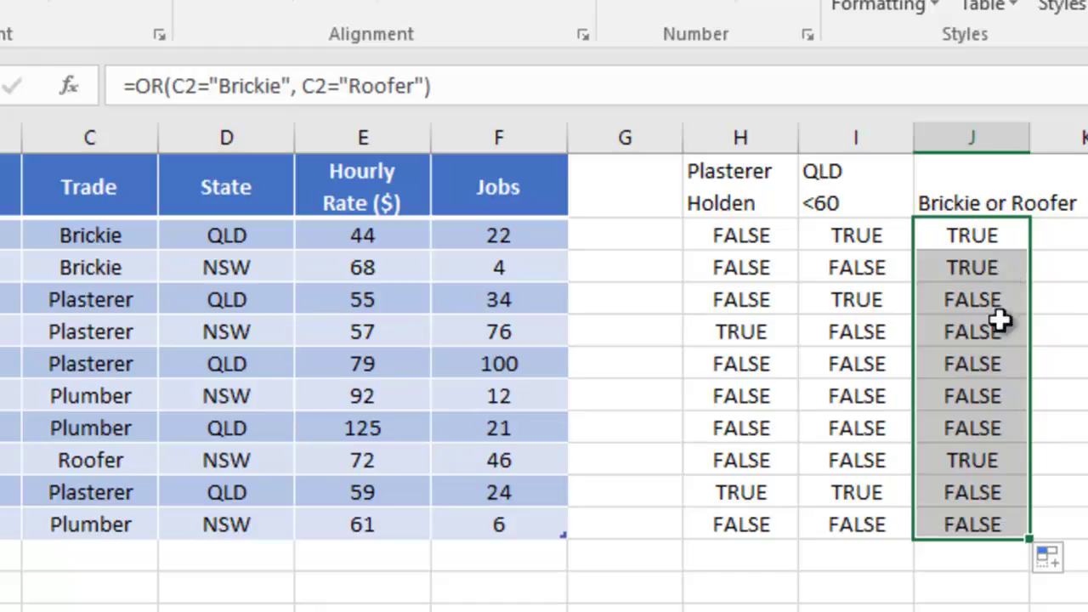